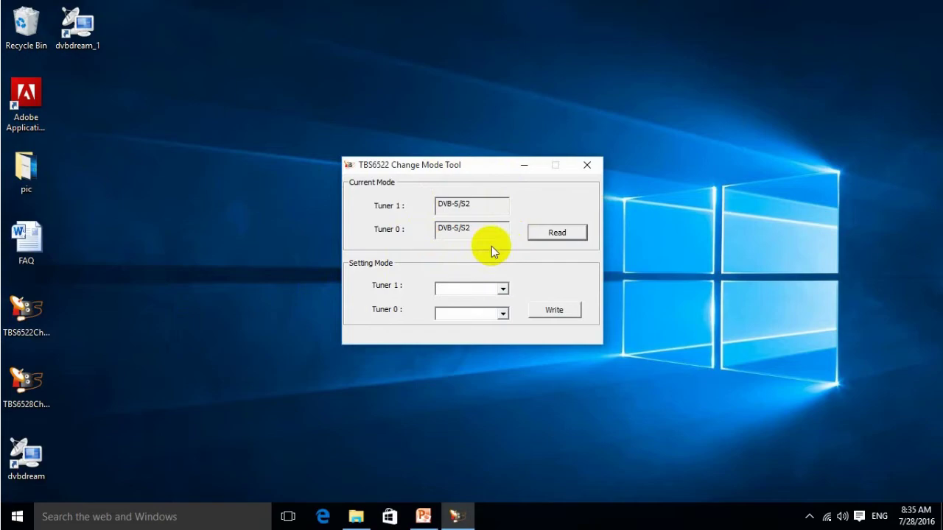
Launch the TBS6522 Change Mode Tool and set the new mode of Tuner 0 to DVB-S/S2.
key("alt+Tab")
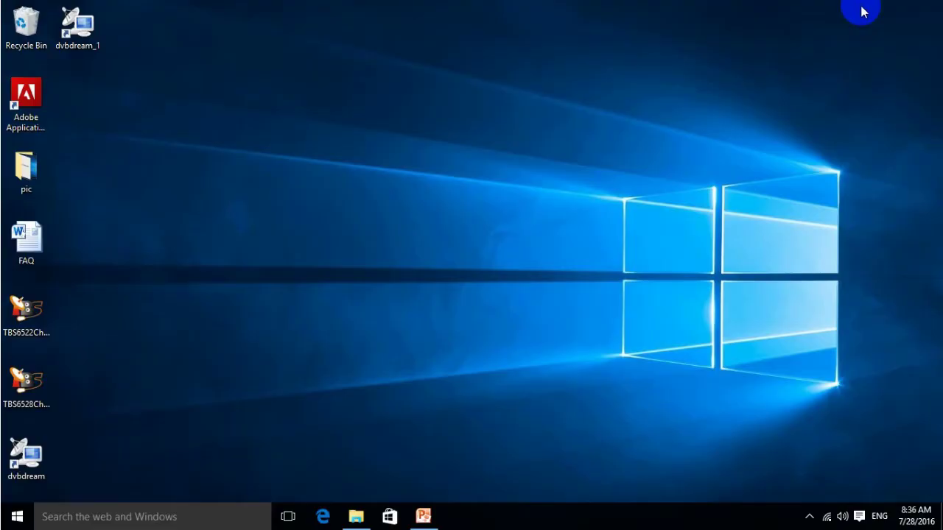
left_click(37, 312)
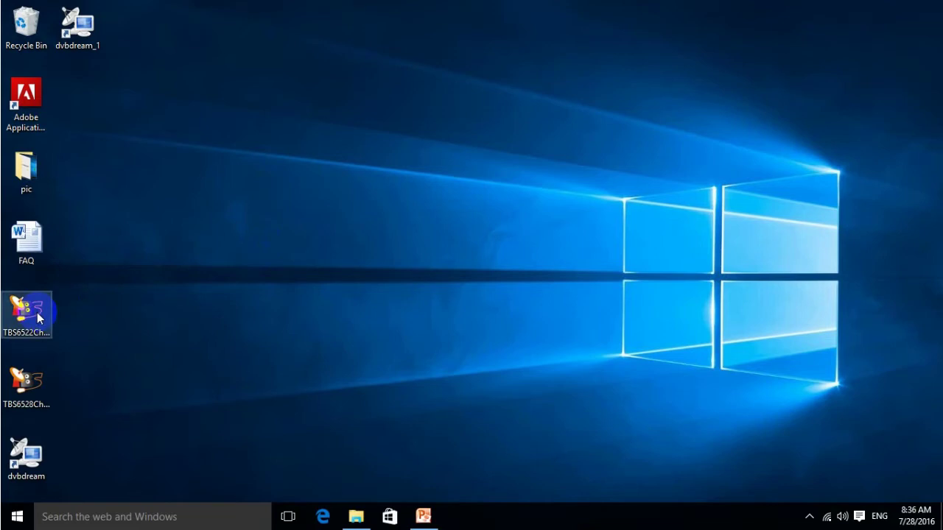
double_click(37, 313)
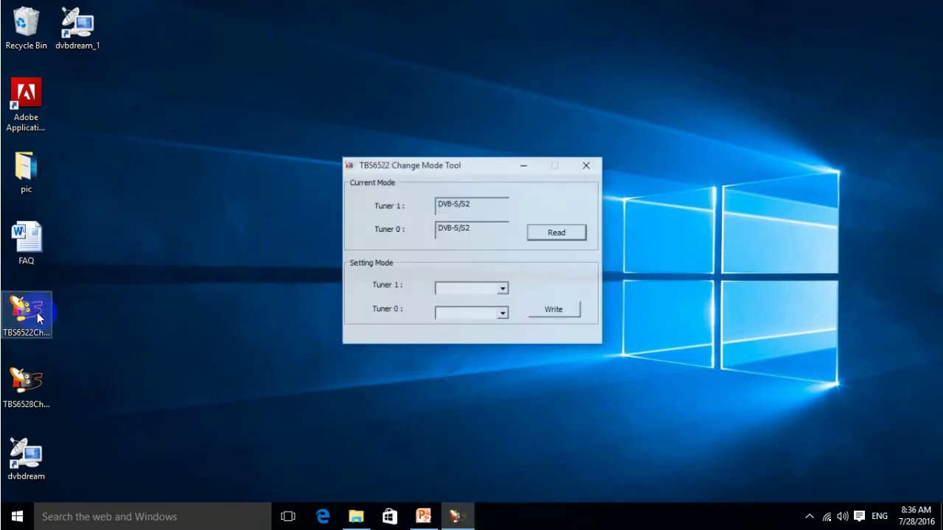
left_click(504, 316)
left_click(479, 335)
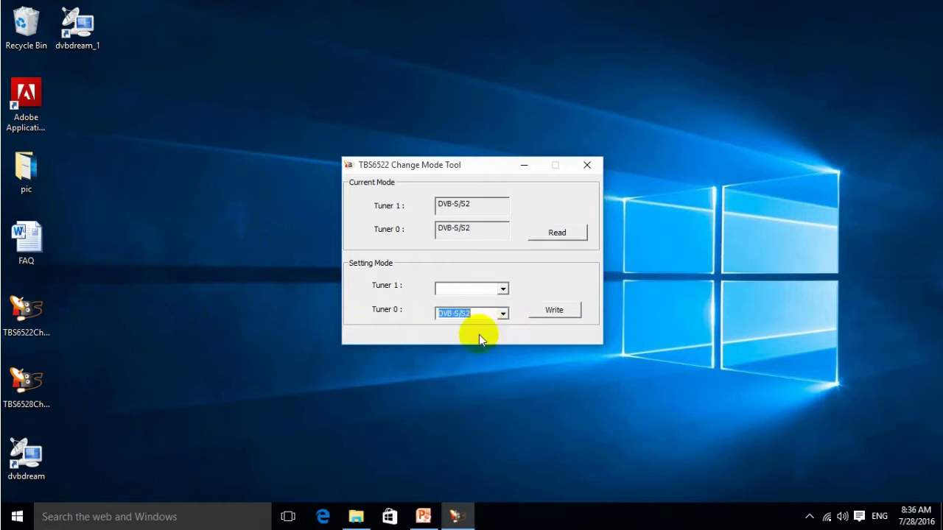
Set Tuner 1 to DVB-C, write both tuner modes to the device, and reopen the mode tool.
left_click(503, 289)
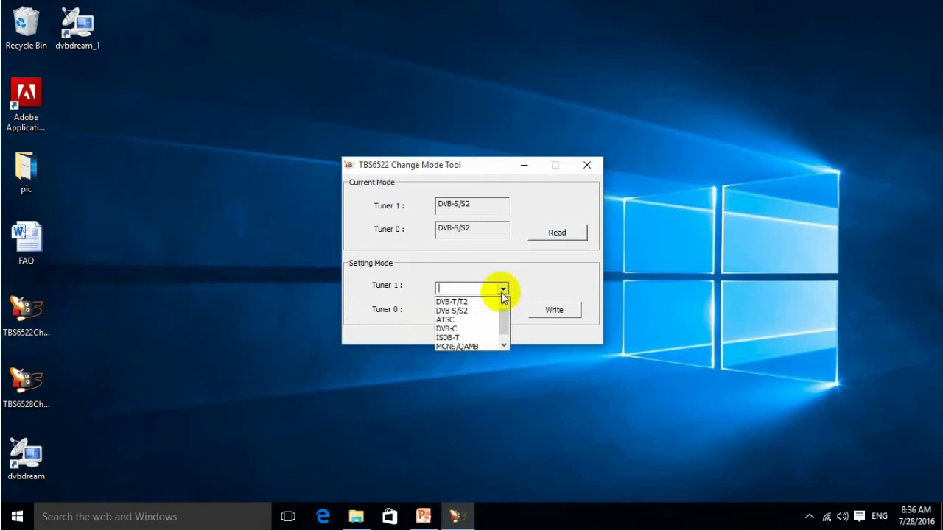
left_click(482, 331)
left_click(552, 310)
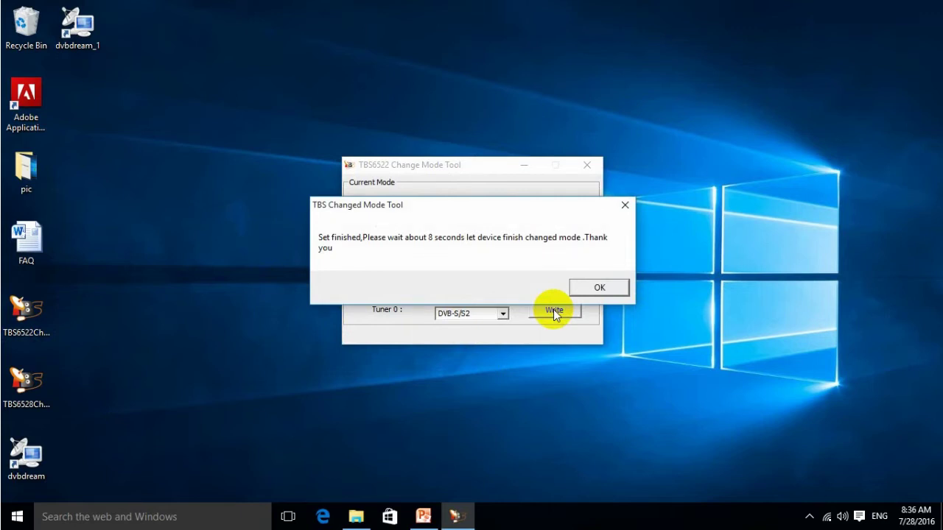
left_click(600, 288)
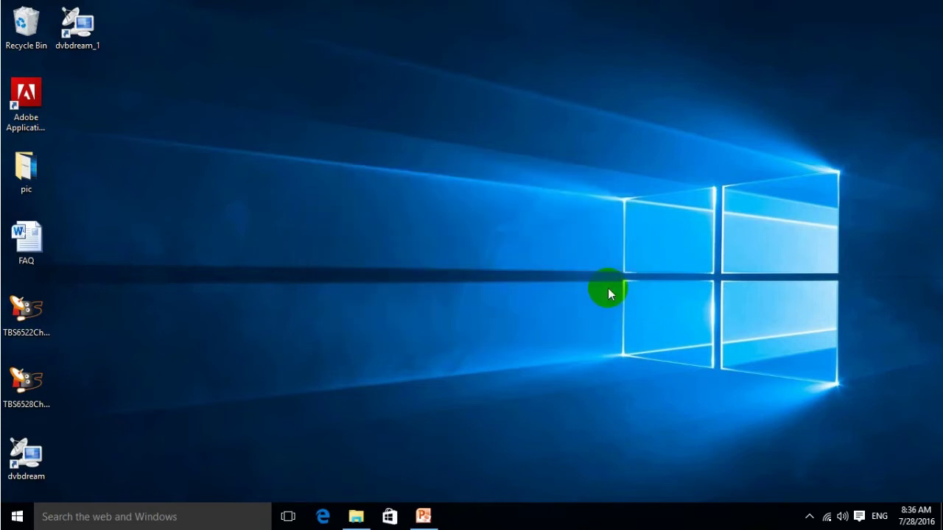
double_click(34, 317)
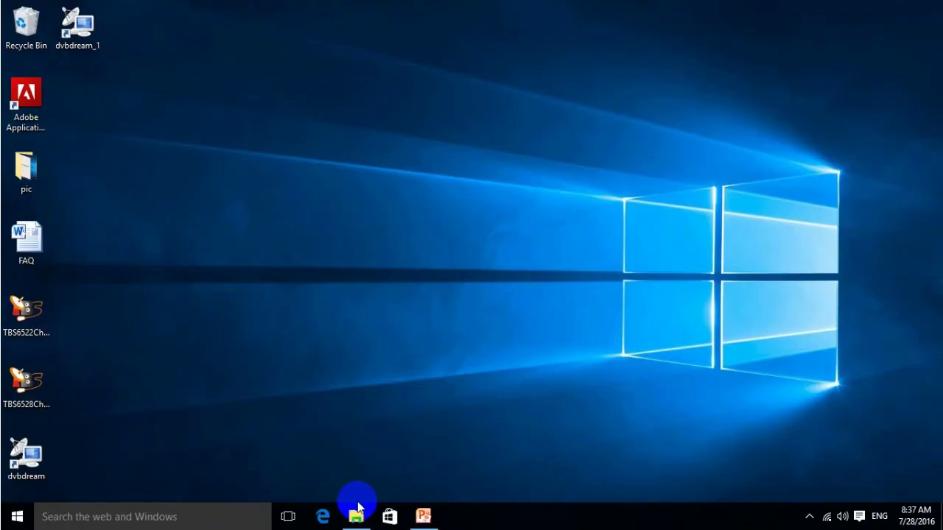
Examine the dvbdream and dvbdream - 1 folders on Local Disk (C:) and the matching desktop shortcuts.
left_click(356, 517)
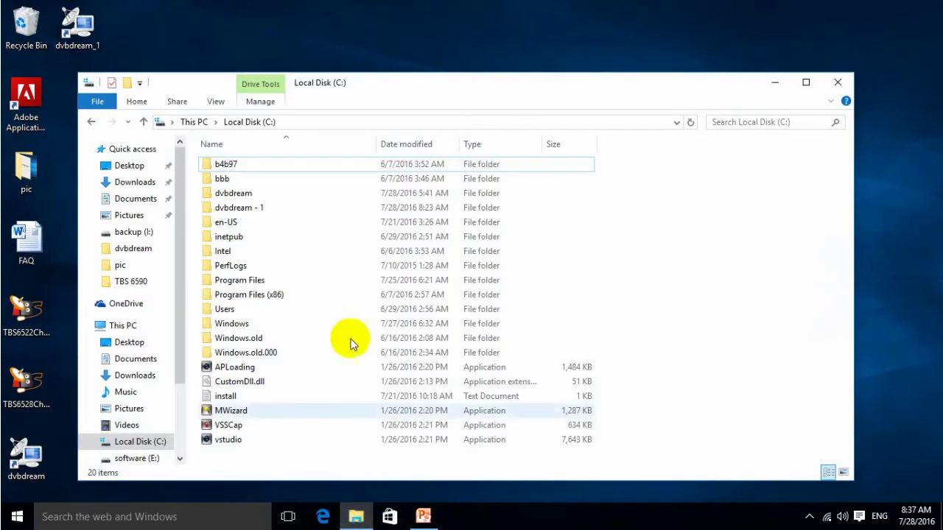
left_click(245, 194)
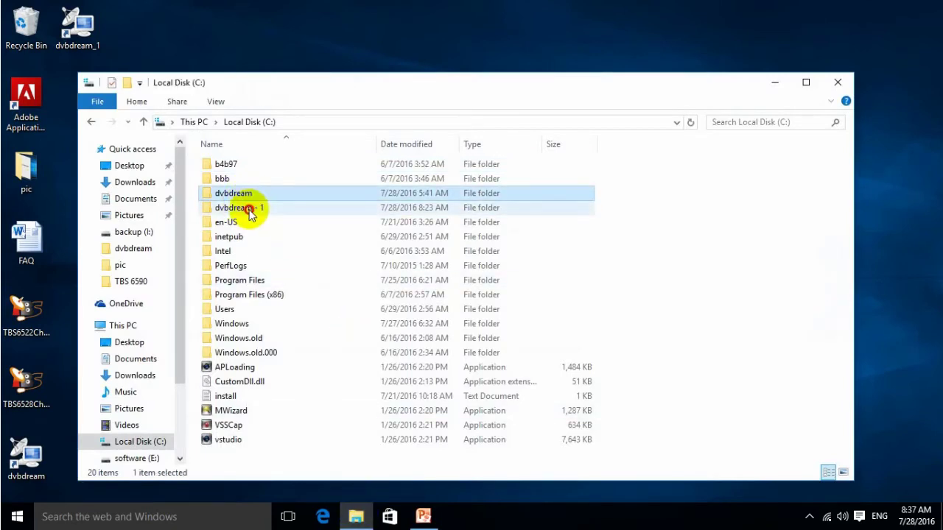
left_click(248, 207)
left_click(773, 83)
left_click(26, 457)
left_click(94, 55)
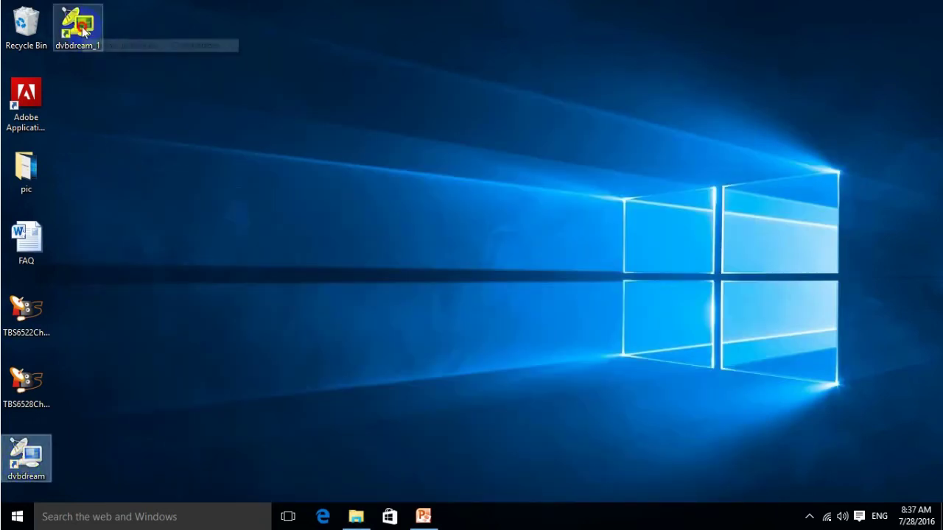
Launch DVB Dream from the dvbdream shortcut and start TBS 6522 Tuner 0 as its device.
left_click(35, 472)
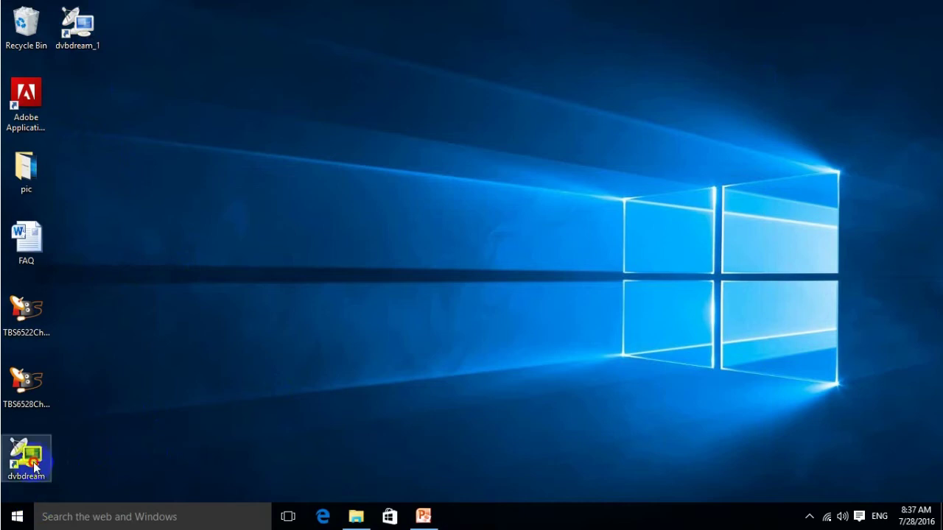
double_click(34, 467)
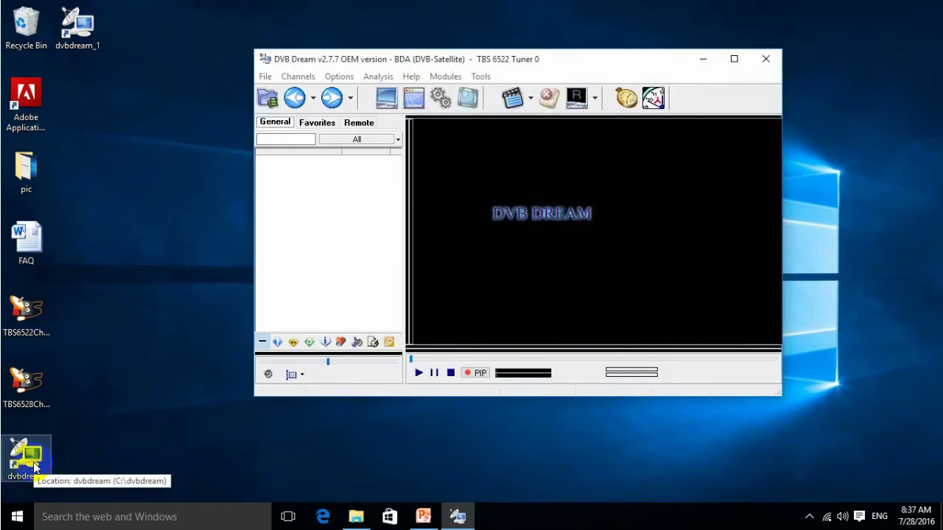
left_click(129, 347)
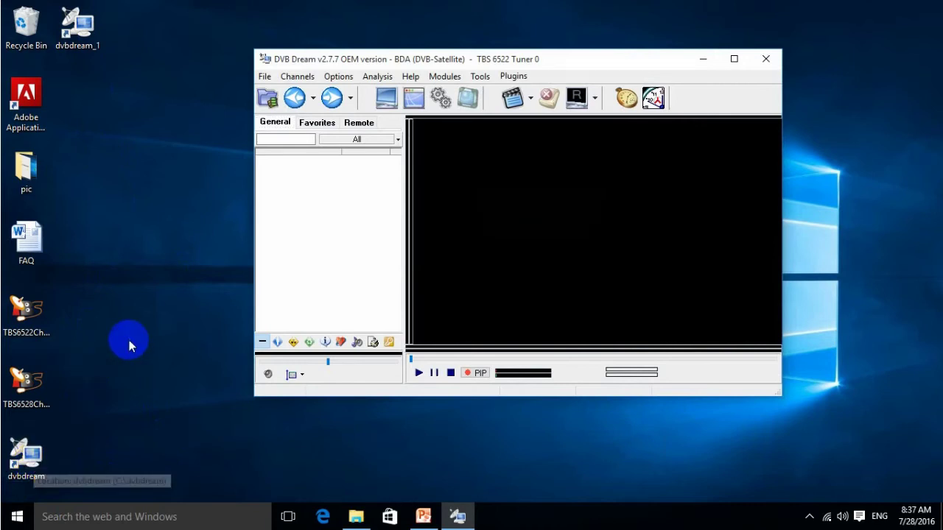
left_click(338, 76)
left_click(349, 109)
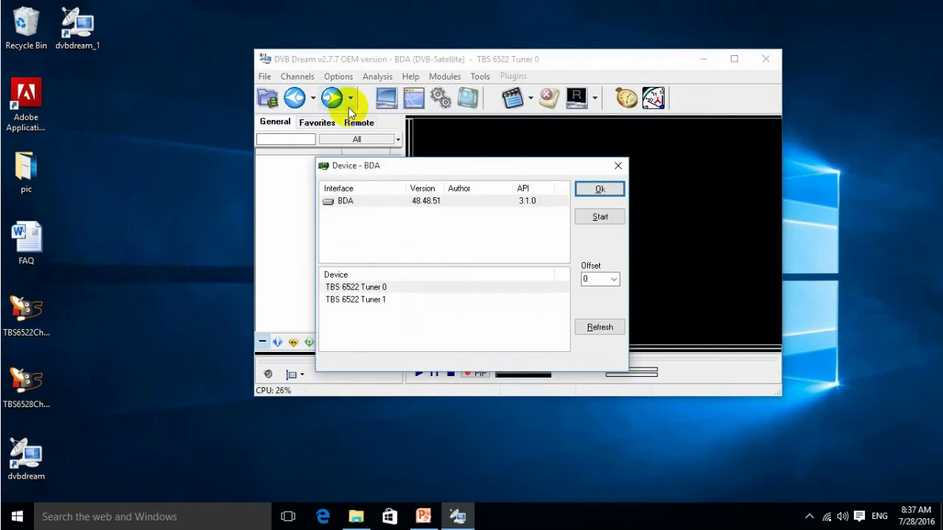
left_click(371, 289)
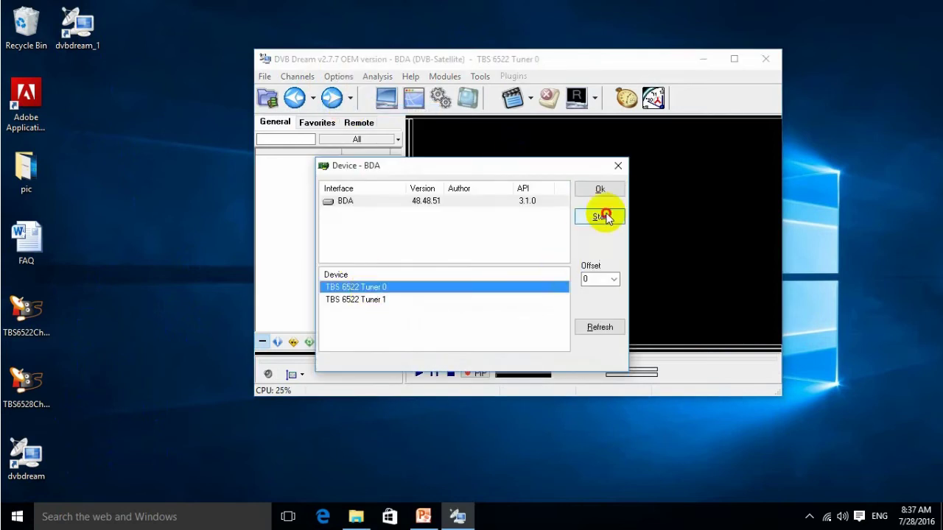
left_click(601, 215)
left_click(603, 188)
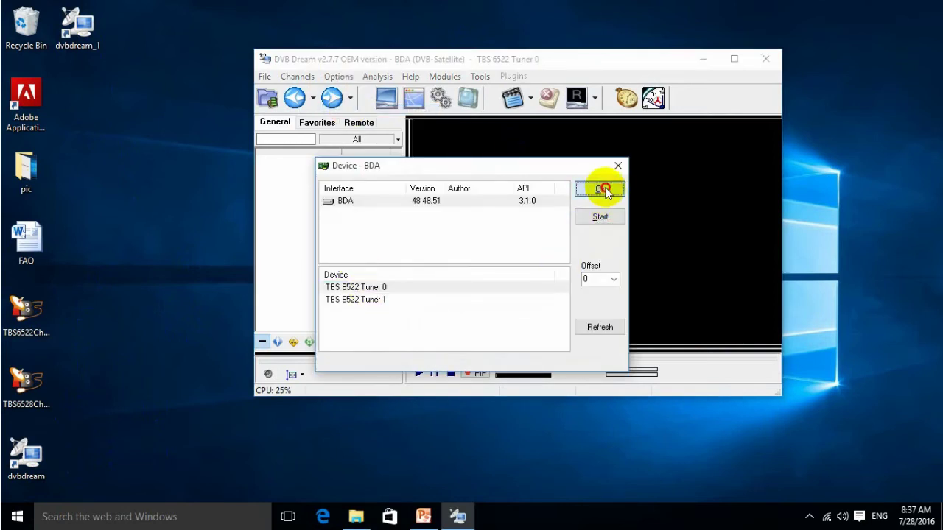
In the DiSEqC settings, add a satellite on Port 1 and choose 1380 - 138.0° E - Telstar 18.
left_click(346, 78)
left_click(329, 208)
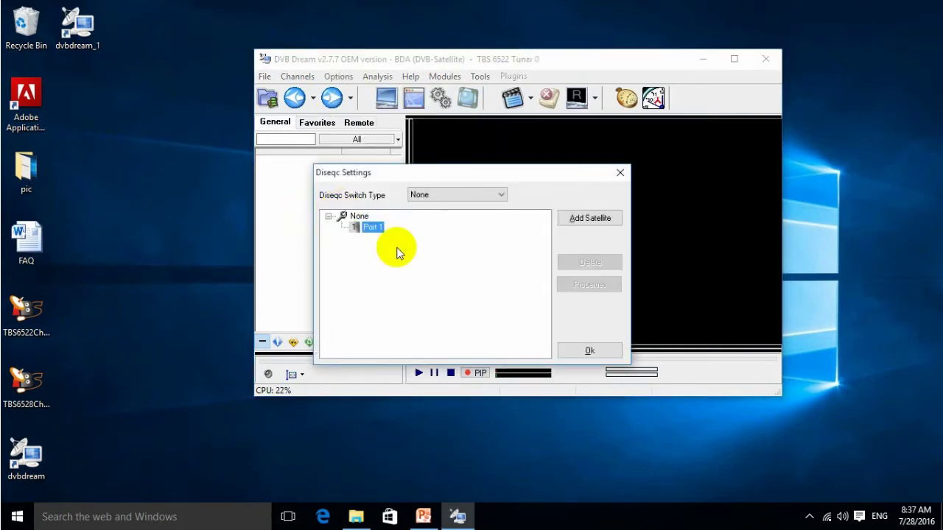
left_click(596, 222)
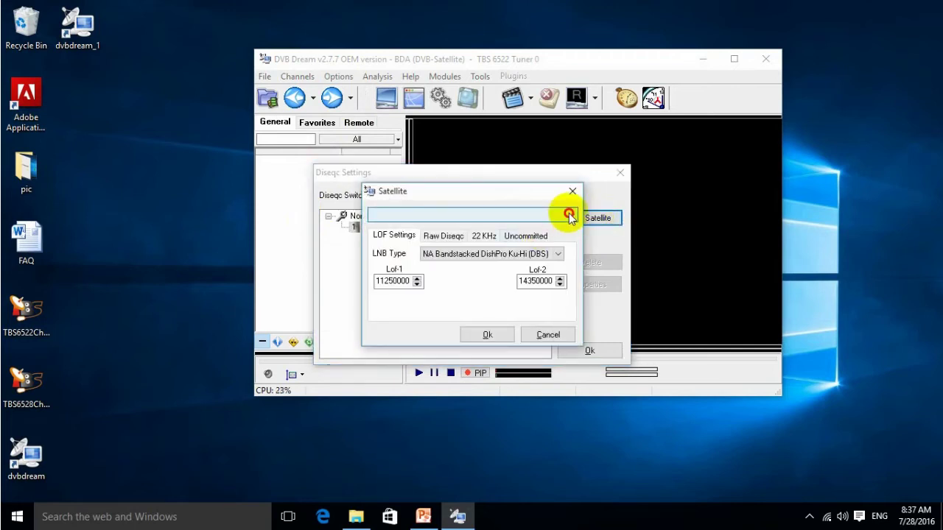
left_click(571, 214)
scroll(453, 372, "down", 12)
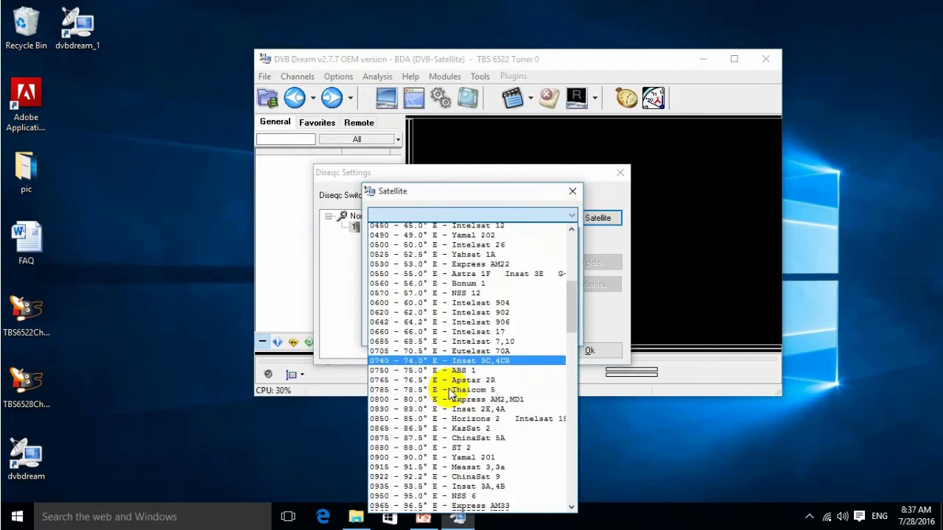
scroll(450, 393, "down", 6)
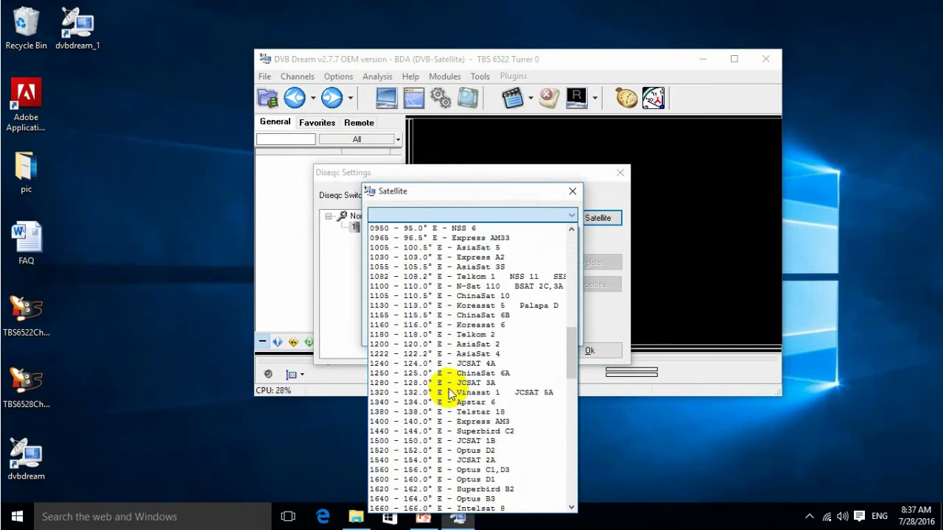
left_click(412, 412)
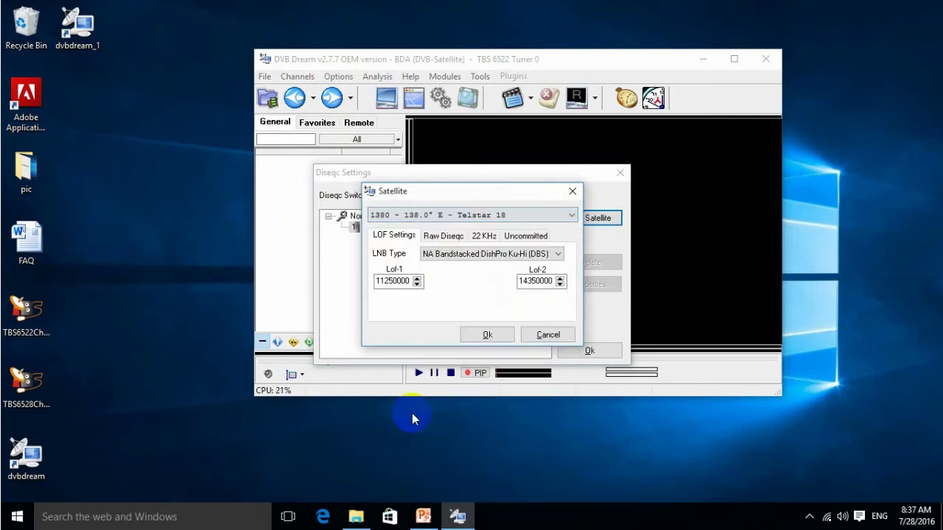
Set the satellite's LNB type to Ku-Linear (Universal) and save the DiSEqC settings.
left_click(558, 254)
left_click(449, 267)
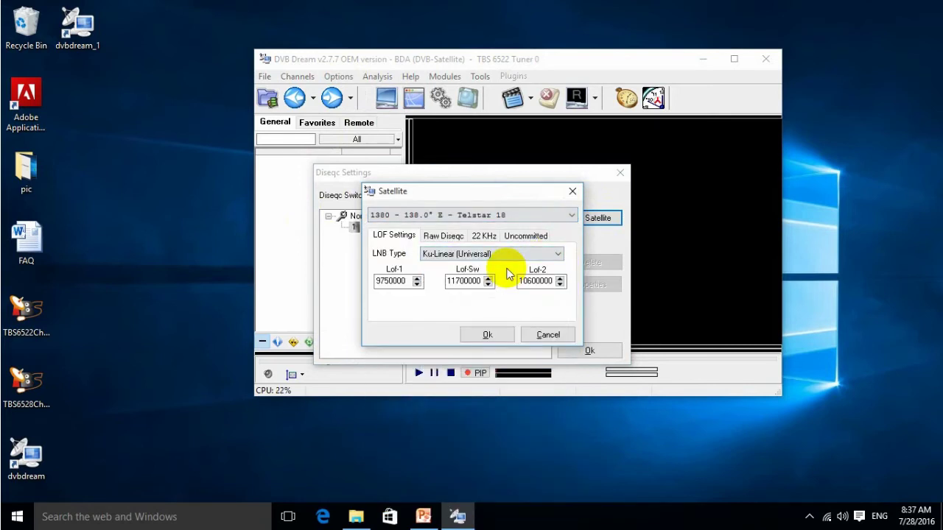
left_click(499, 338)
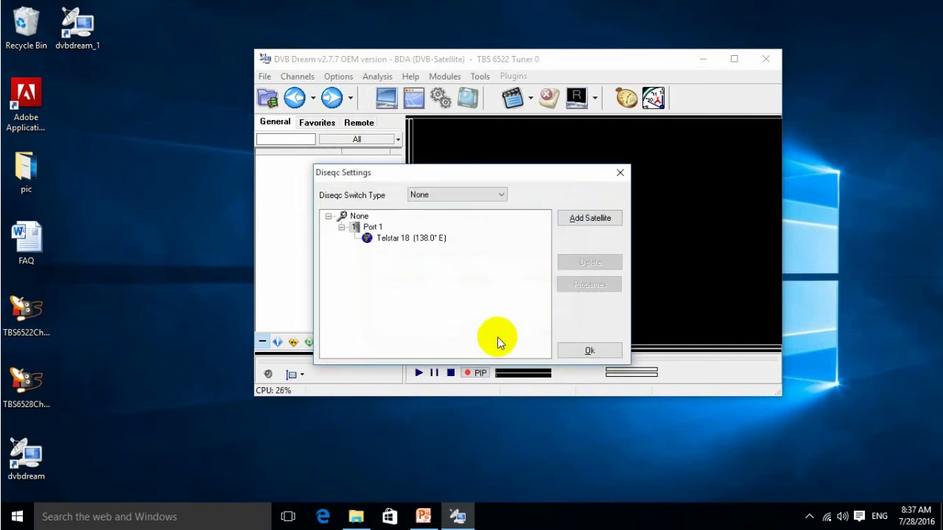
left_click(589, 352)
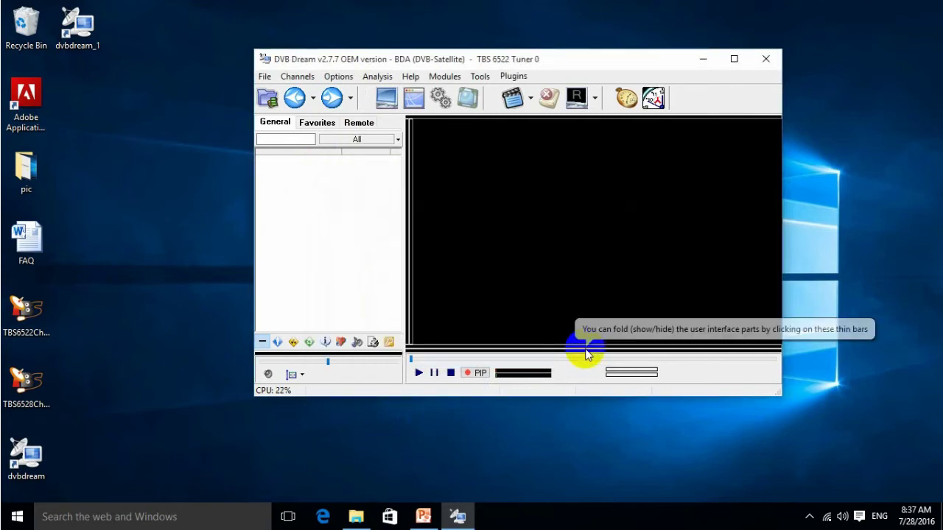
Run a manual scan of the Telstar 18 transponder 12538 Mhz, V, 41250, QPSK 1/2.
left_click(297, 77)
left_click(308, 119)
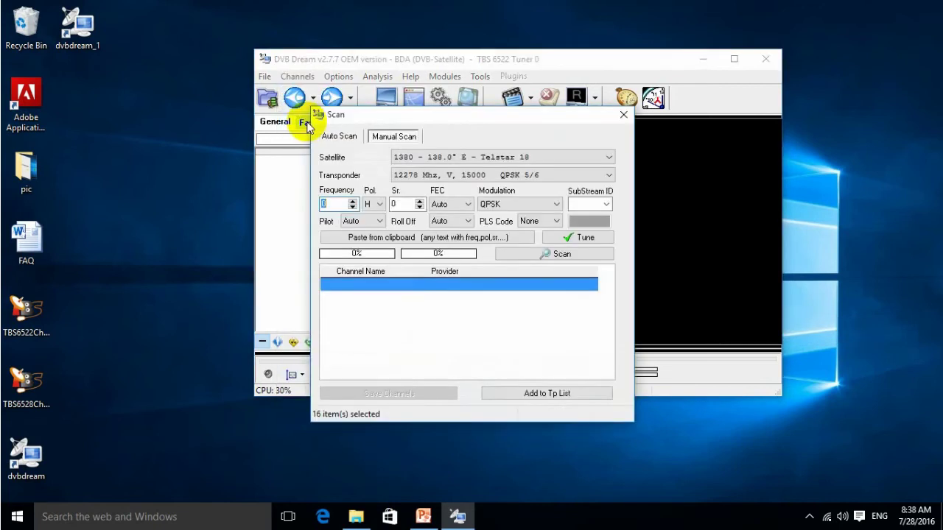
left_click(598, 176)
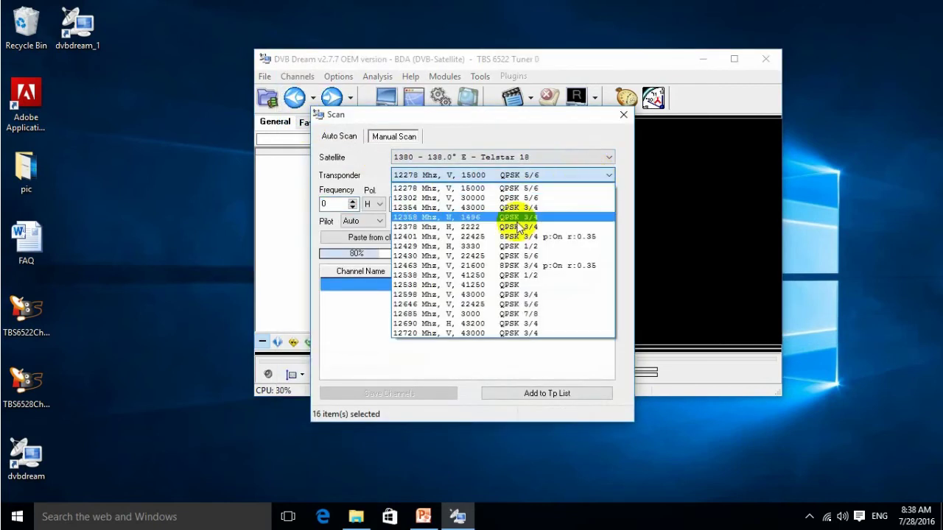
left_click(495, 280)
left_click(544, 253)
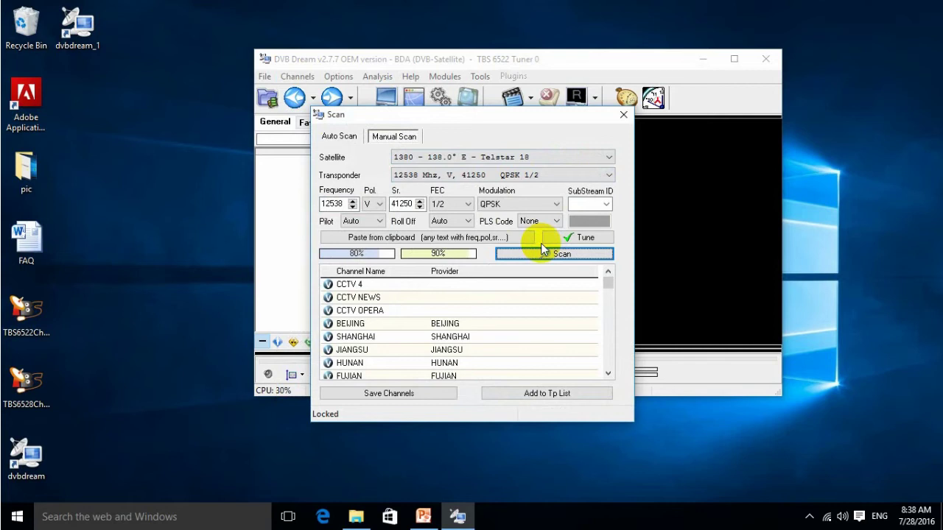
Add the scanned transponder to the transponder list despite the near frequency, and save the found channels.
left_click(530, 395)
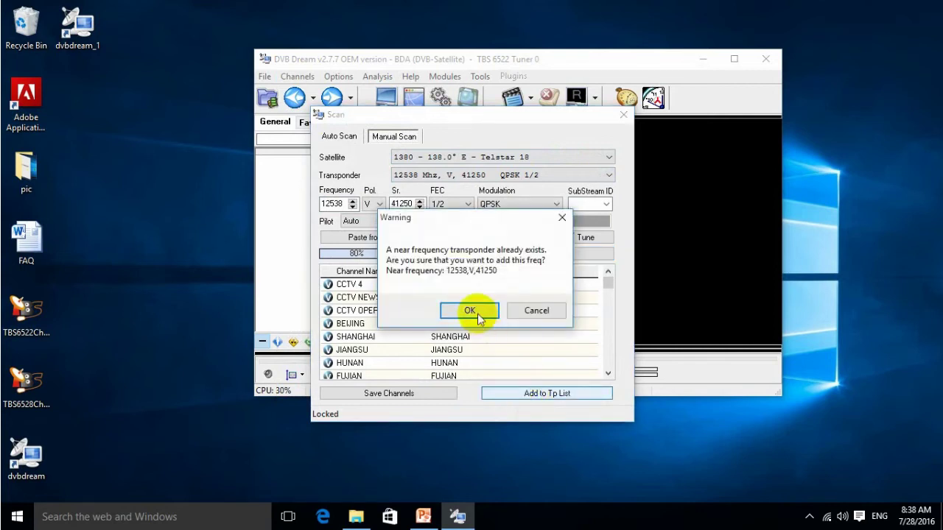
left_click(470, 311)
left_click(420, 391)
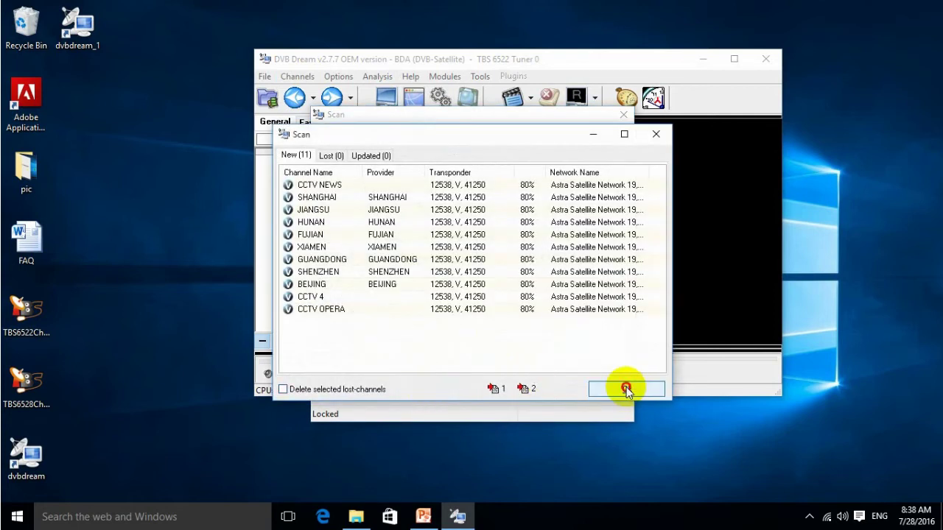
left_click(626, 388)
Add the 12538 MHz transponder to the transponder list once more and close the channel scan.
left_click(590, 392)
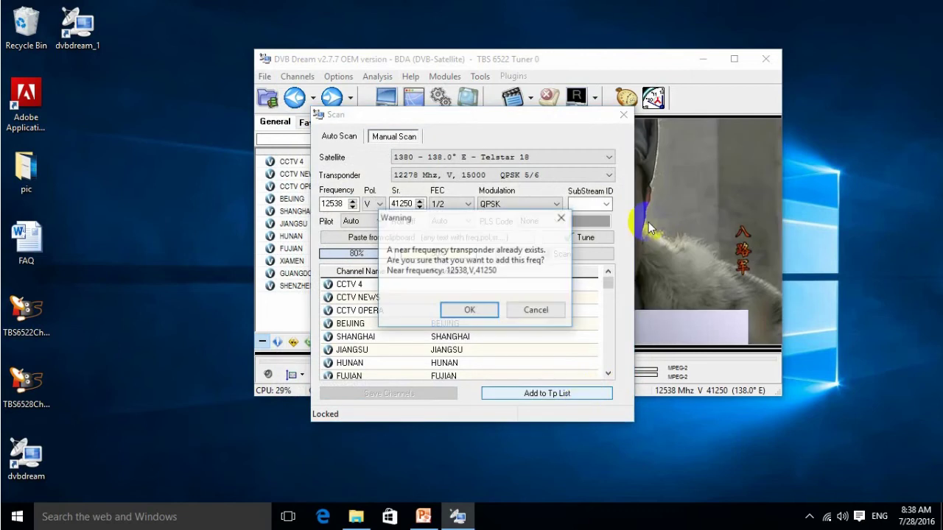
left_click(486, 315)
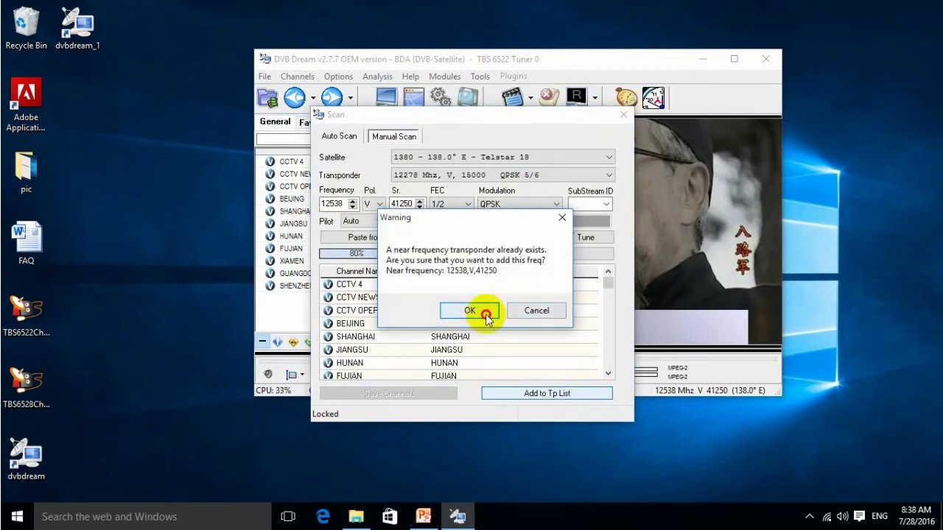
left_click(624, 117)
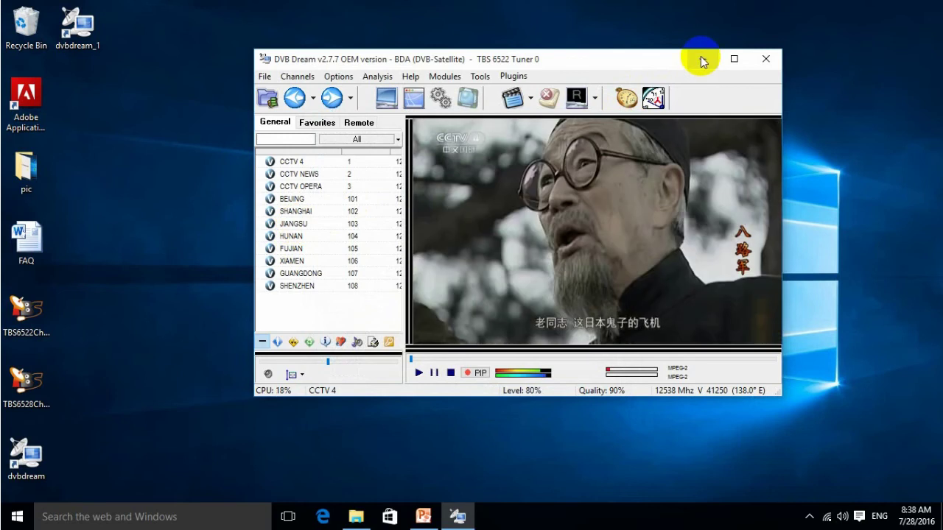
Launch the second instance dvbdream_1 and start TBS 6522 Tuner 1 as its BDA device.
left_click(701, 58)
left_click(87, 35)
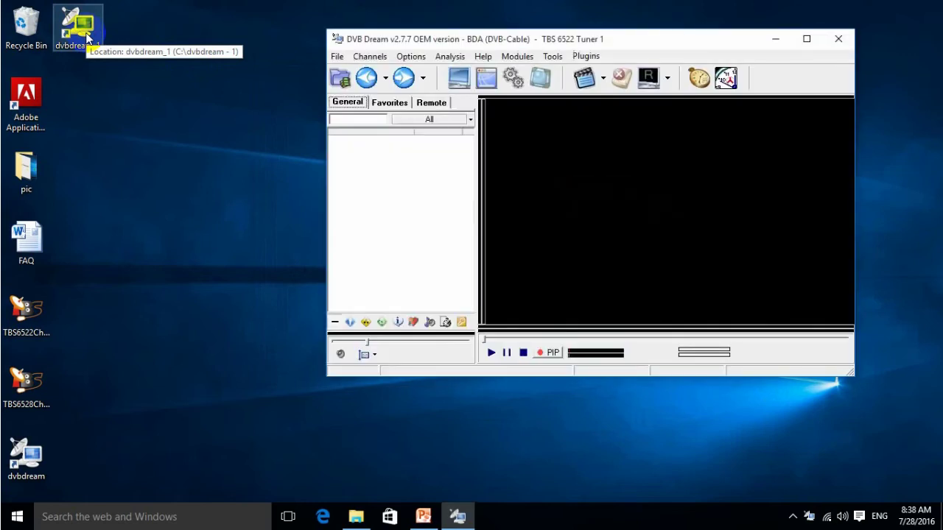
left_click(423, 62)
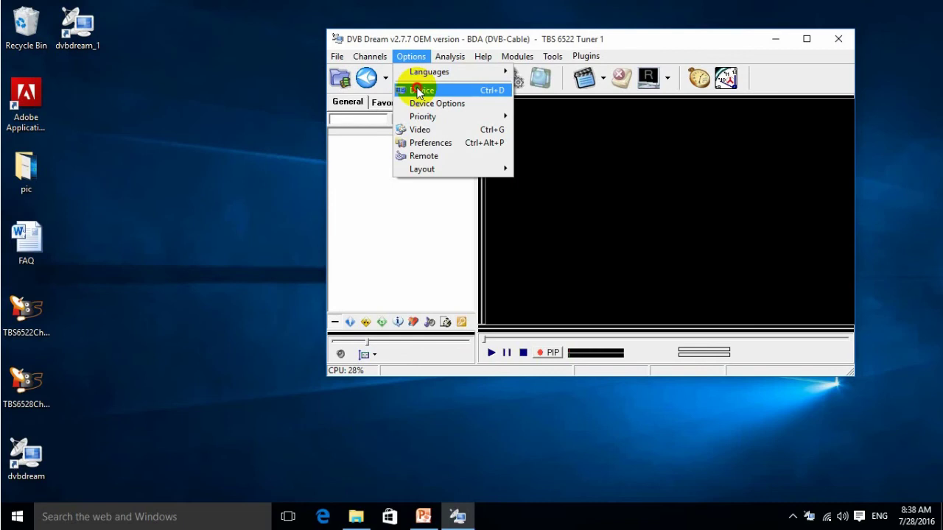
left_click(418, 87)
left_click(379, 299)
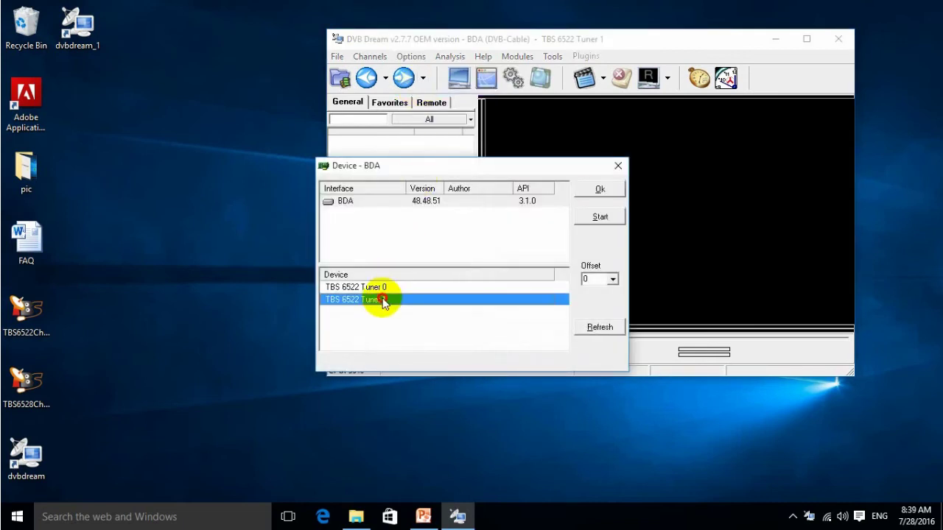
left_click(599, 218)
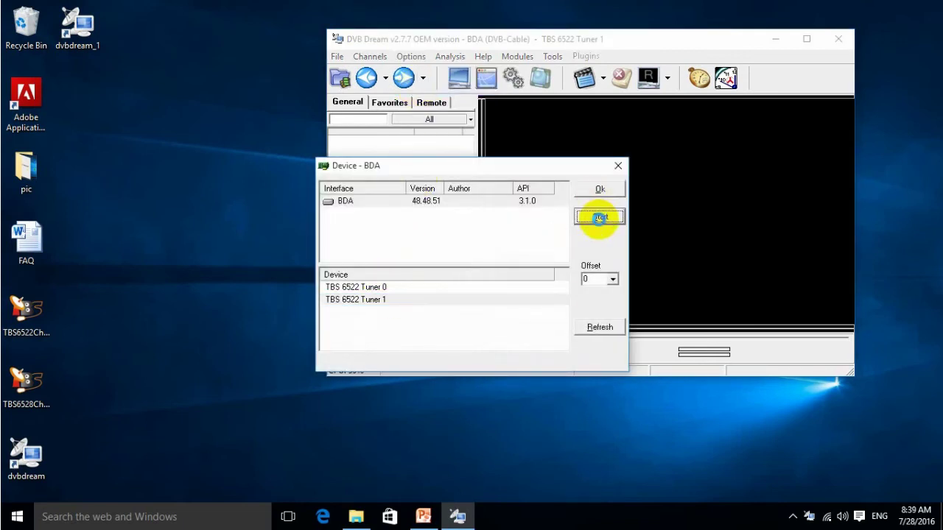
left_click(610, 191)
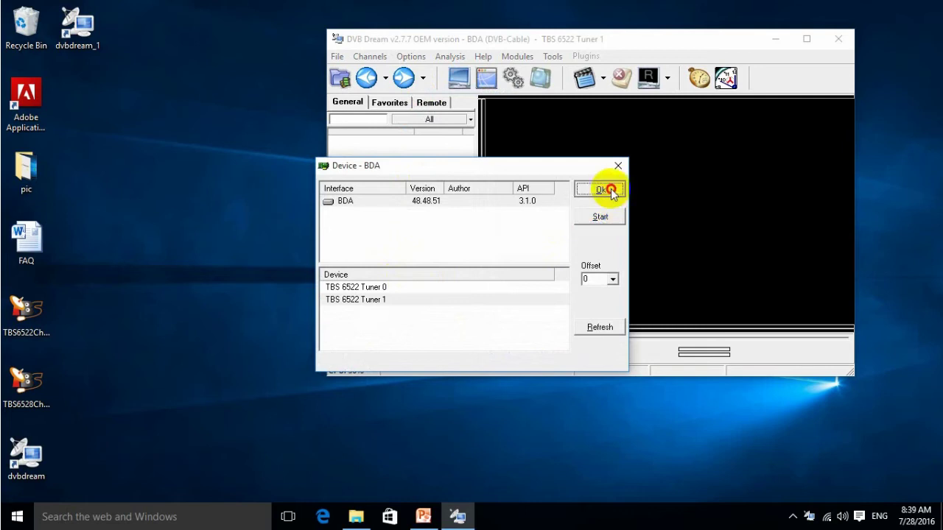
Run a manual scan of the DVB-C transponder 474000 Khz, 6900, 64-QAM, Ch 21 (UHF).
left_click(374, 57)
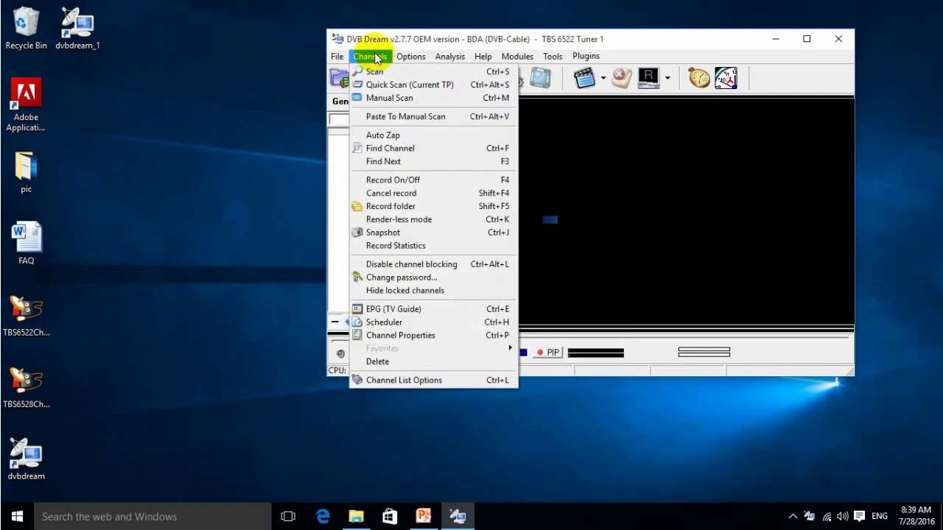
left_click(380, 98)
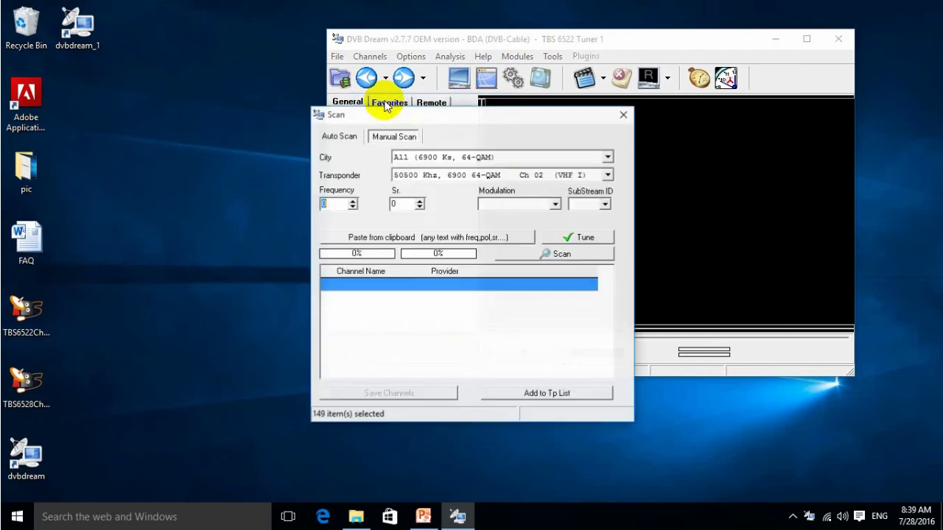
left_click(608, 174)
scroll(542, 224, "down", 8)
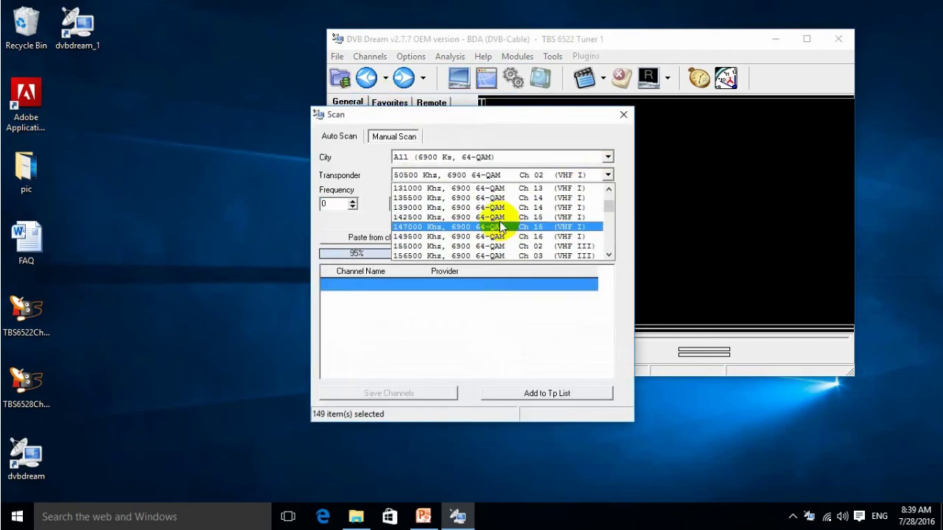
scroll(492, 223, "down", 10)
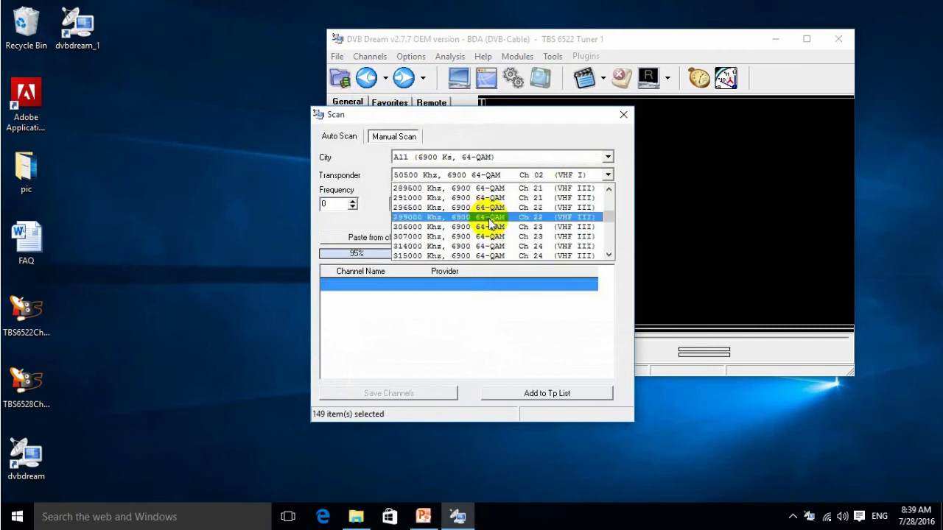
scroll(490, 221, "down", 7)
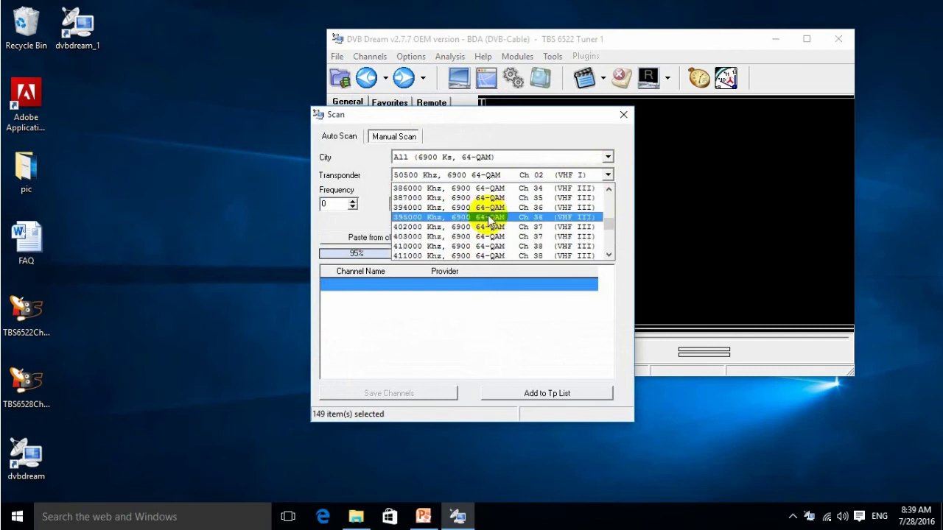
scroll(490, 221, "down", 2)
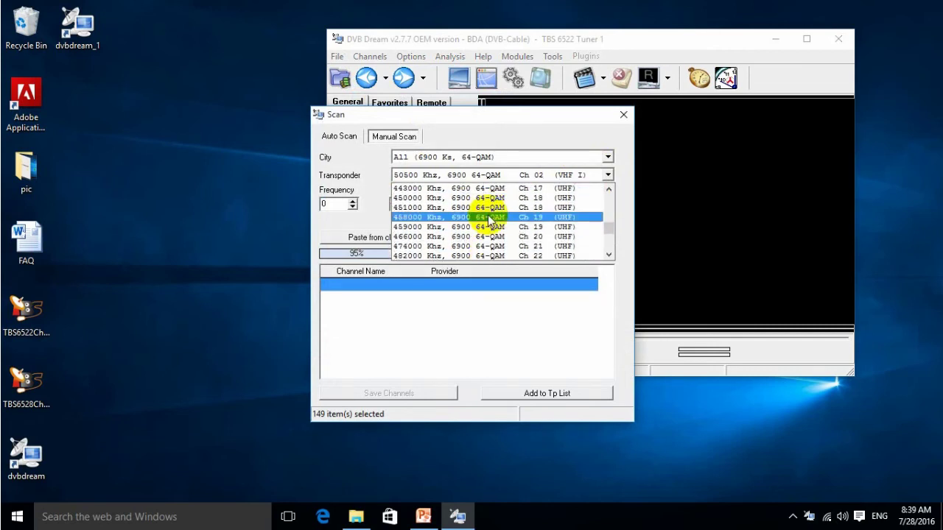
left_click(464, 246)
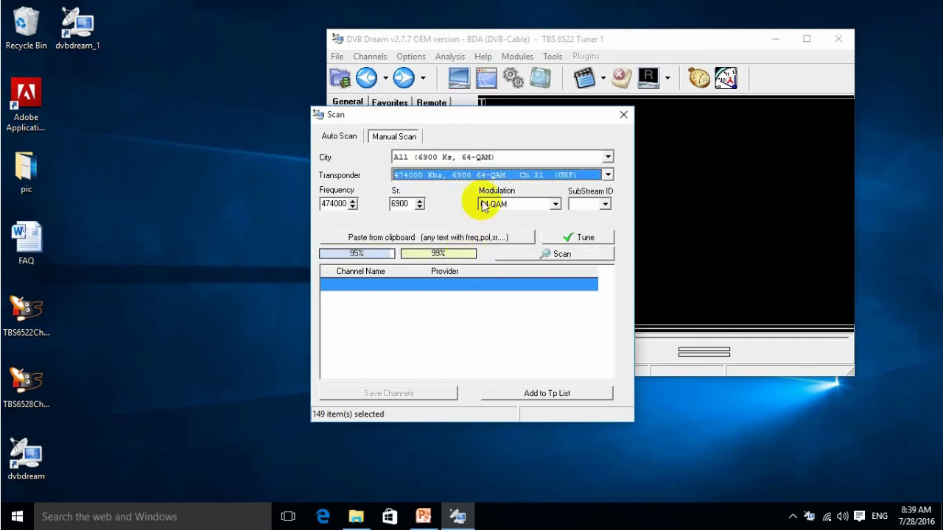
left_click(548, 255)
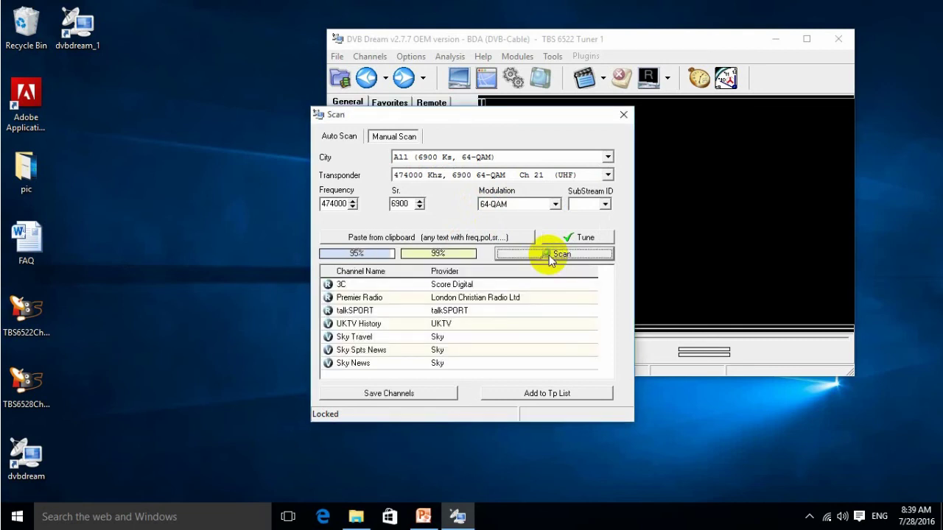
Save the found cable channels and add the 474000 Khz transponder to the transponder list, closing the scan.
left_click(403, 392)
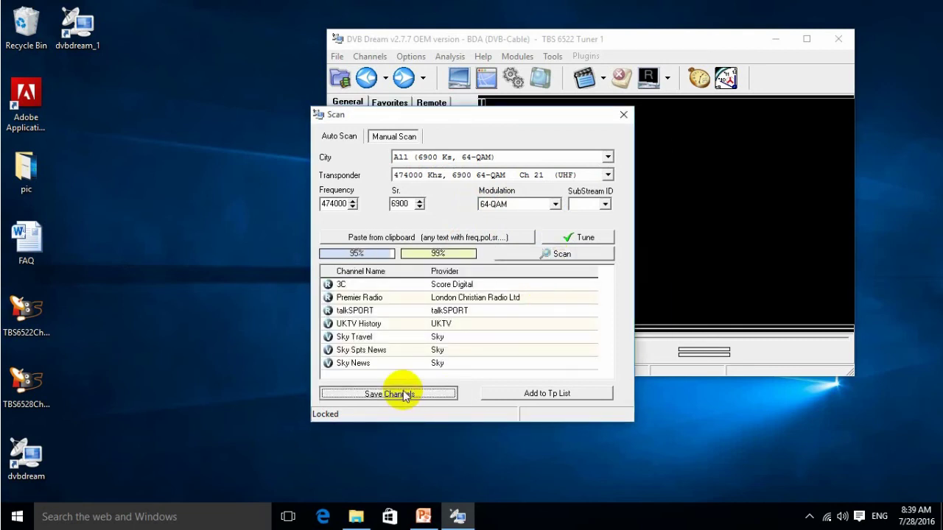
left_click(636, 392)
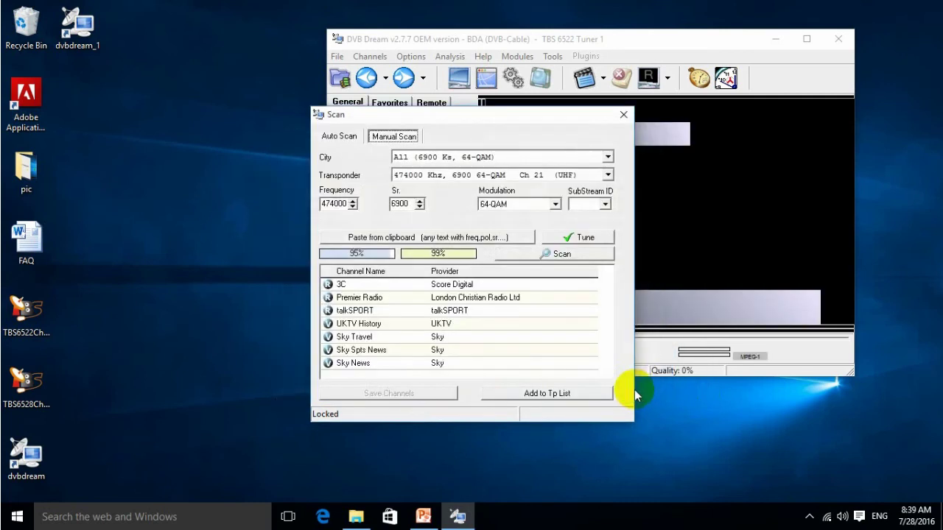
left_click(571, 396)
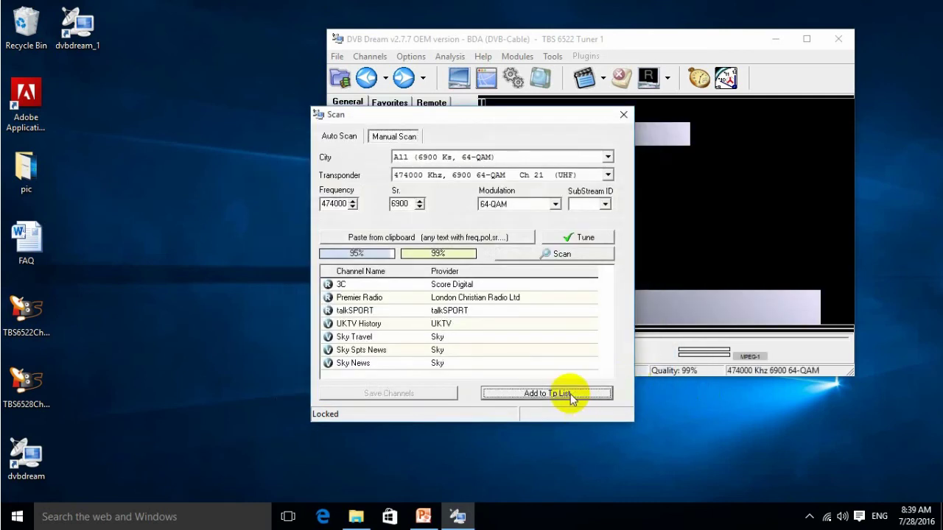
left_click(626, 116)
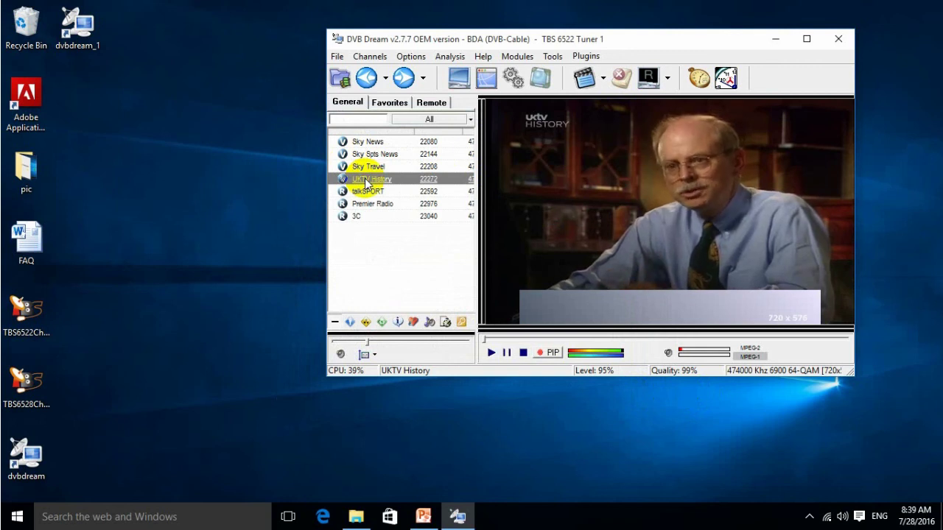
Launch the dvbdream satellite instance again and arrange the DVB-Satellite and DVB-Cable windows side by side to compare their reception.
double_click(26, 457)
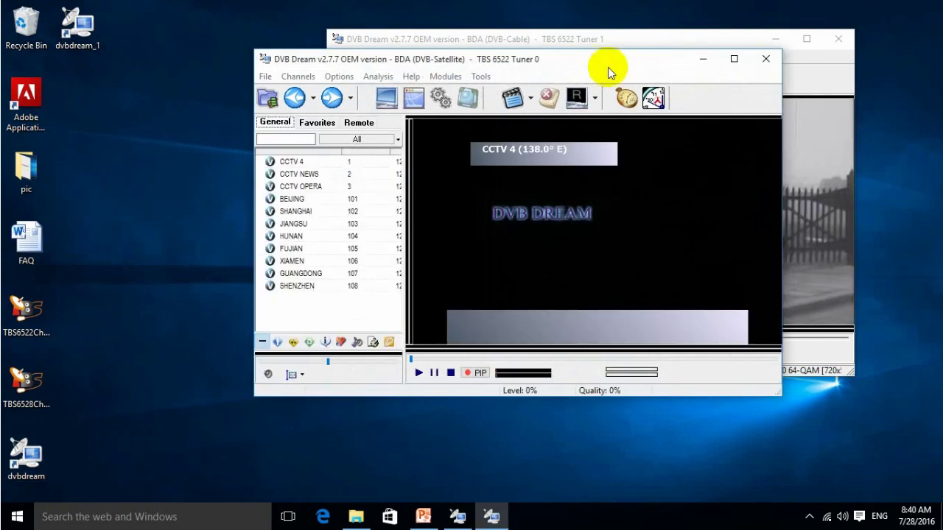
left_click_drag(641, 64, 391, 61)
left_click_drag(652, 39, 776, 49)
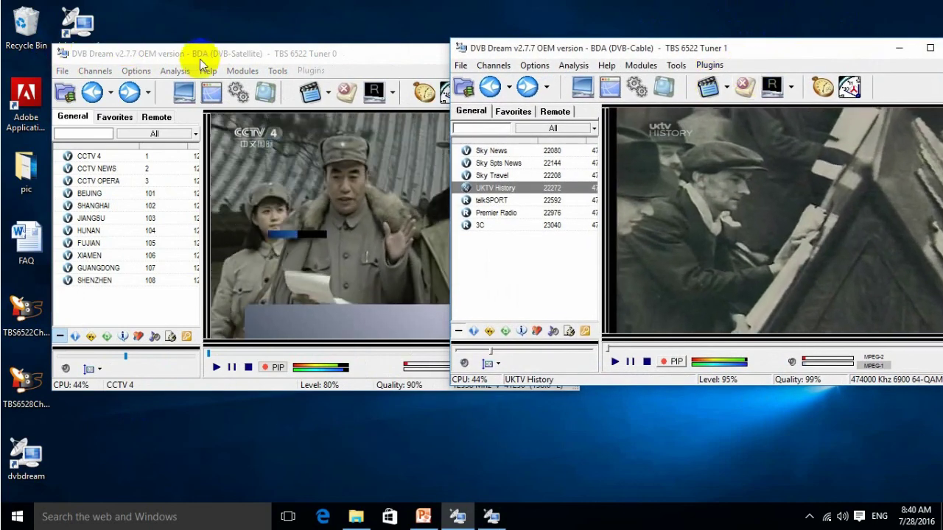
left_click(318, 63)
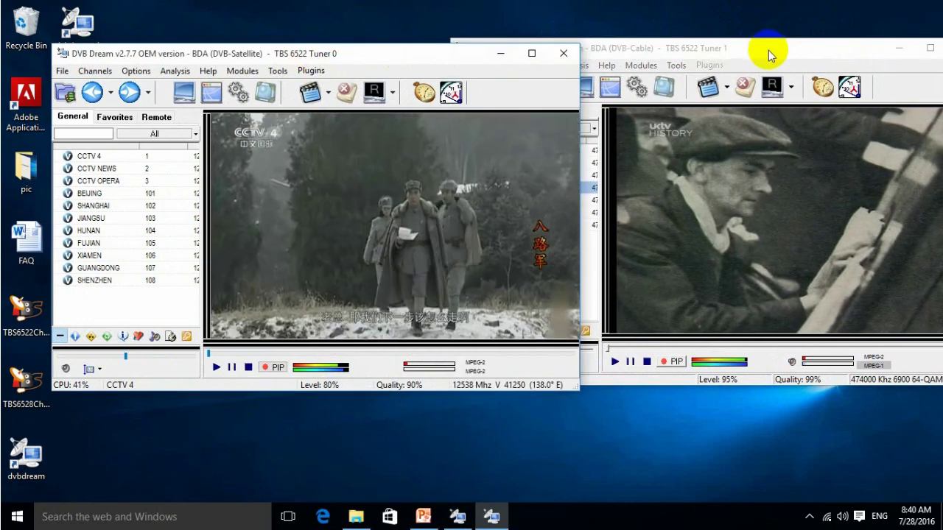
left_click(768, 50)
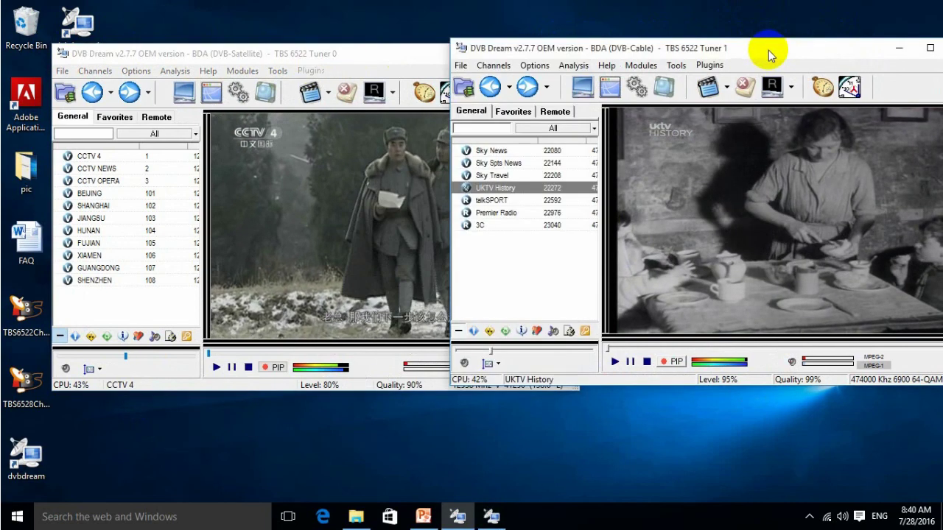